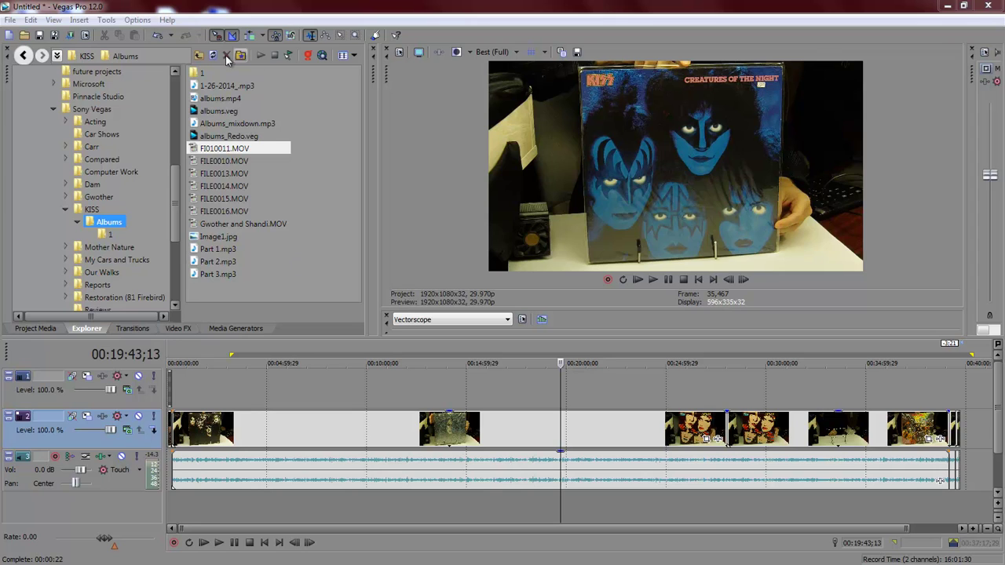
# Step: Drag LAB Adjust's (Default) preset from Video FX onto the preview as an output effect
pyautogui.click(182, 329)
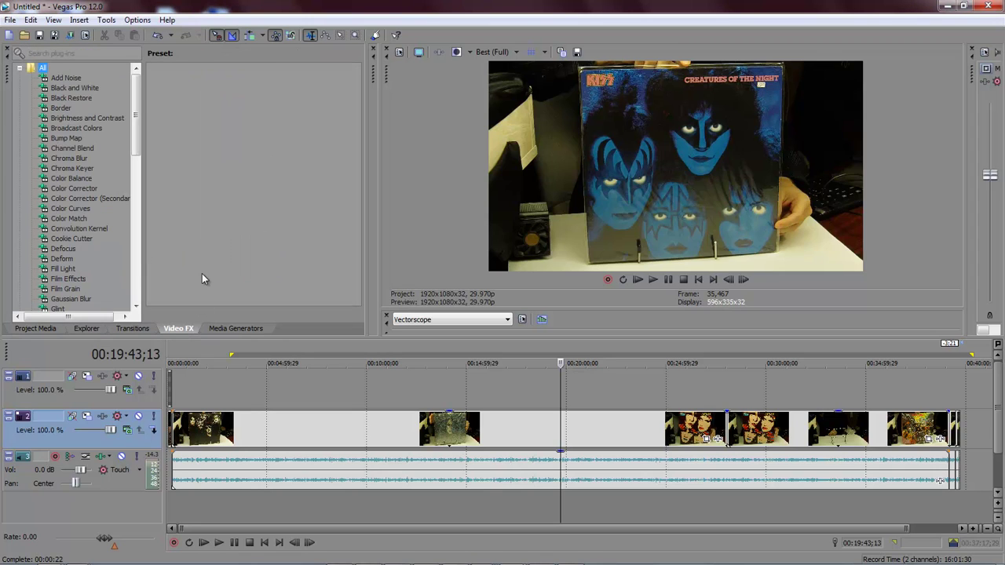
pyautogui.moveTo(138, 96); pyautogui.dragTo(137, 151)
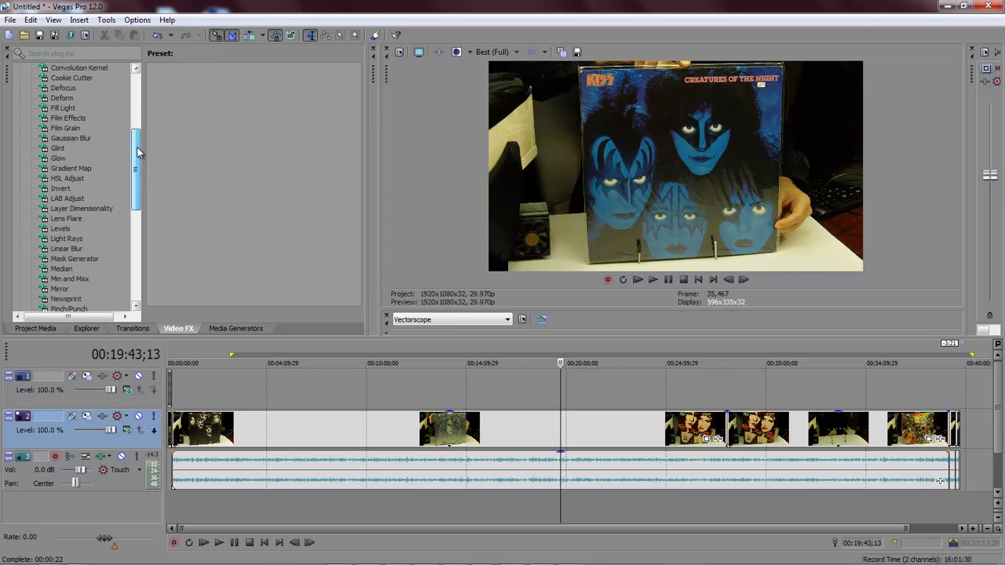
pyautogui.click(76, 199)
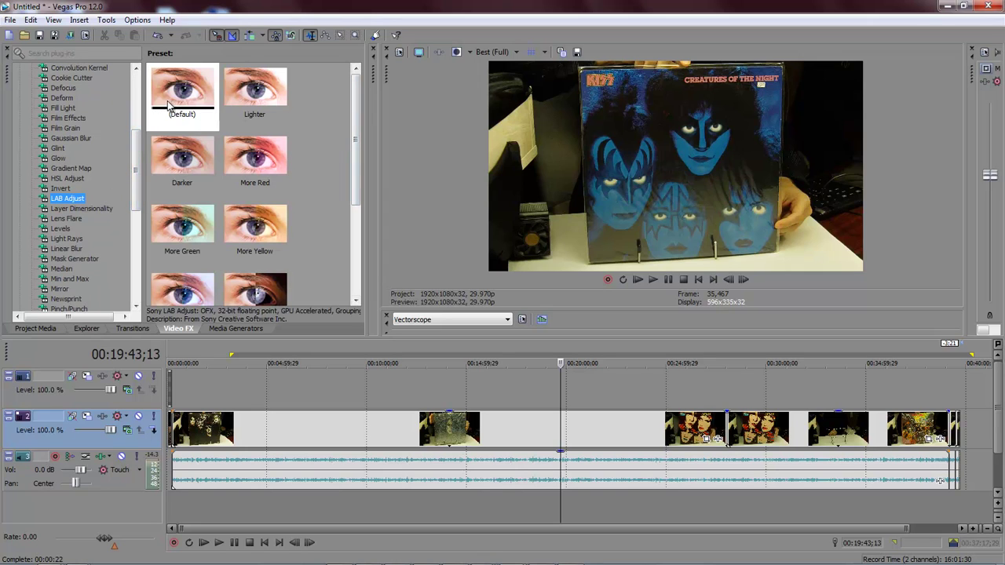
pyautogui.moveTo(182, 92); pyautogui.dragTo(700, 182)
pyautogui.moveTo(580, 423); pyautogui.dragTo(532, 298)
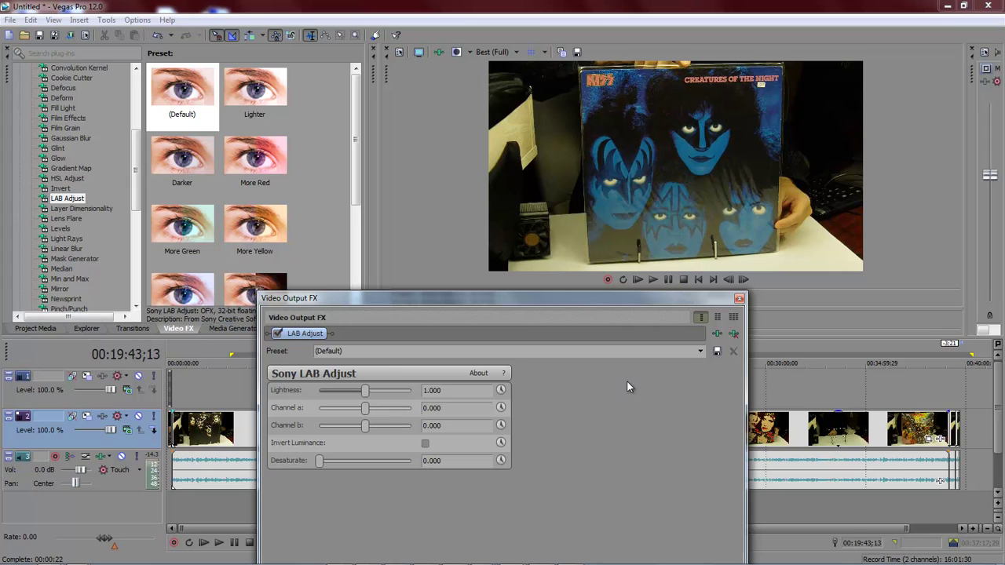
# Step: Set LAB Adjust Lightness to 1.143 and Channel b to -0.102
pyautogui.doubleClick(431, 390)
pyautogui.write('143')
pyautogui.click(458, 409)
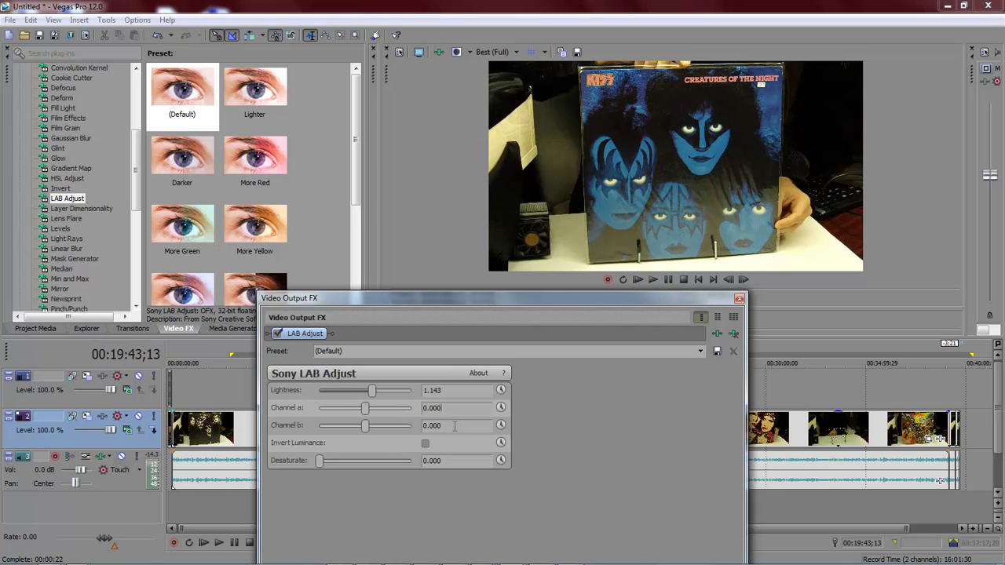
pyautogui.hotkey('ctrl', 'a')
pyautogui.write('-')
pyautogui.write('.1')
pyautogui.write('02')
pyautogui.press('Return')
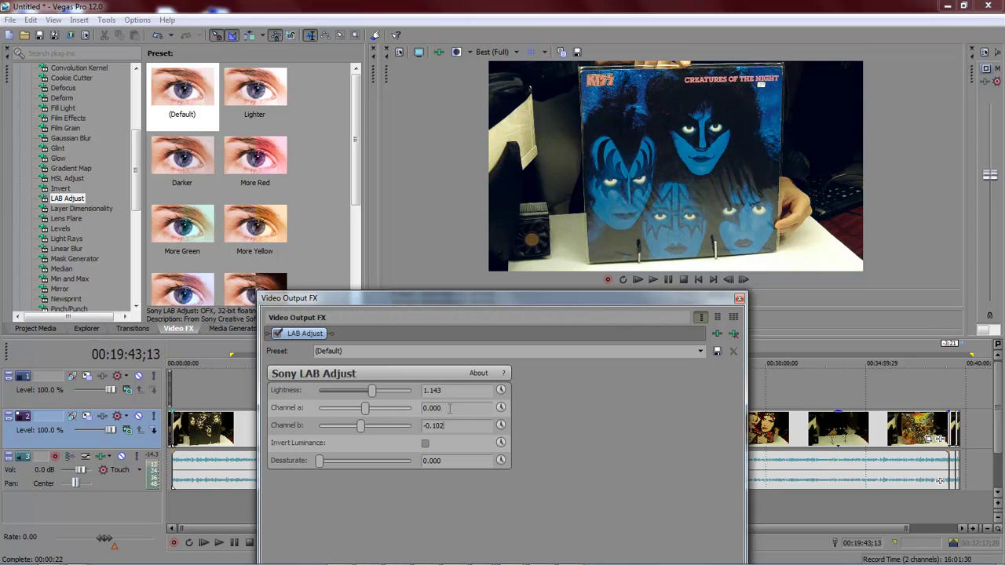
# Step: Toggle LAB Adjust off and on to compare before and after, leaving it enabled
pyautogui.click(278, 333)
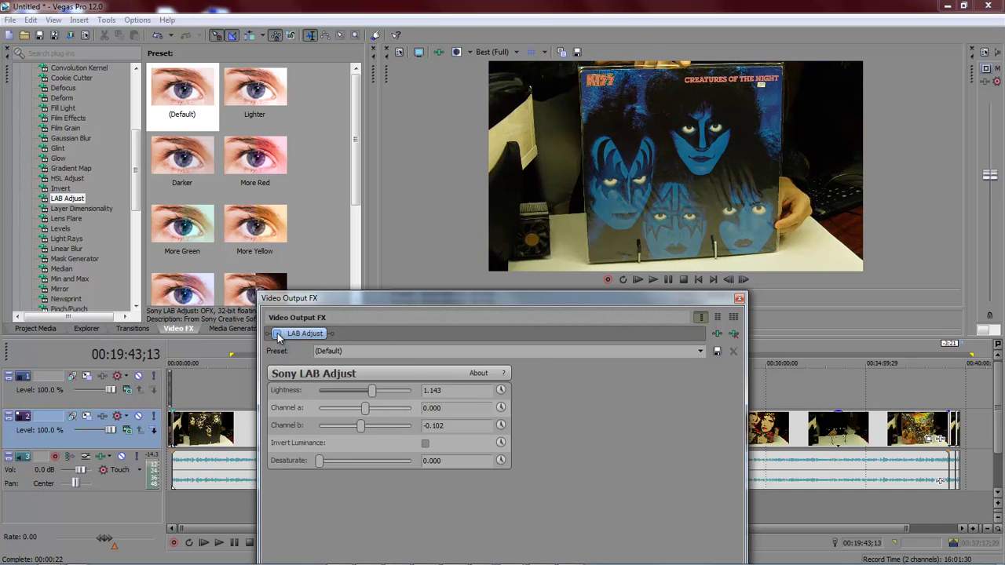
pyautogui.click(278, 334)
pyautogui.click(278, 334)
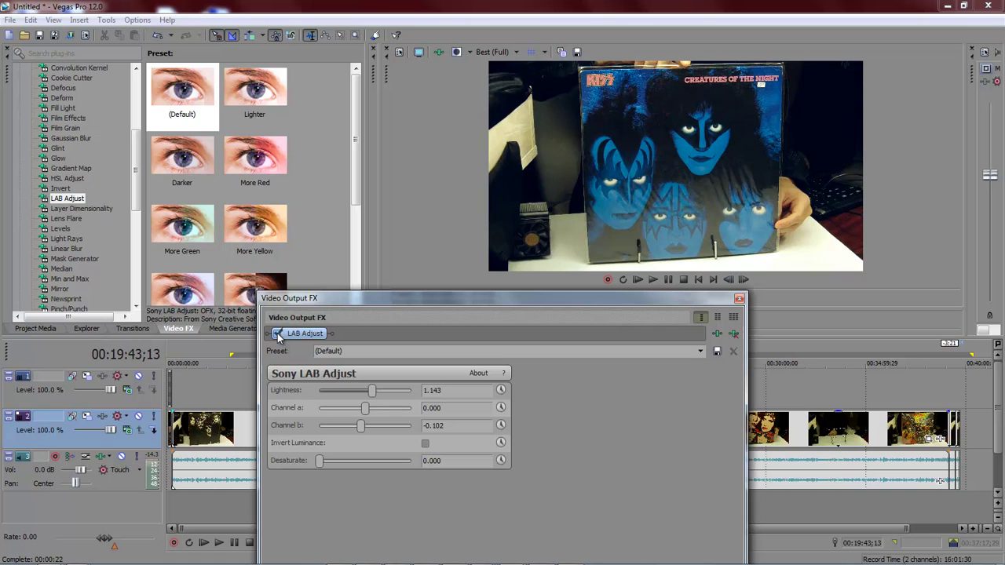
pyautogui.click(277, 334)
pyautogui.moveTo(563, 300); pyautogui.dragTo(617, 127)
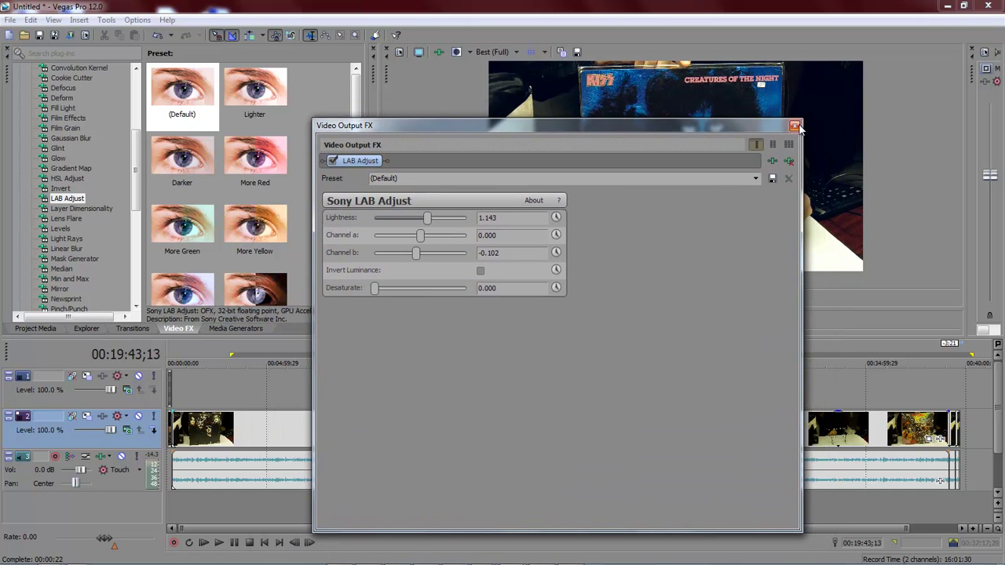
pyautogui.moveTo(784, 126); pyautogui.dragTo(803, 111)
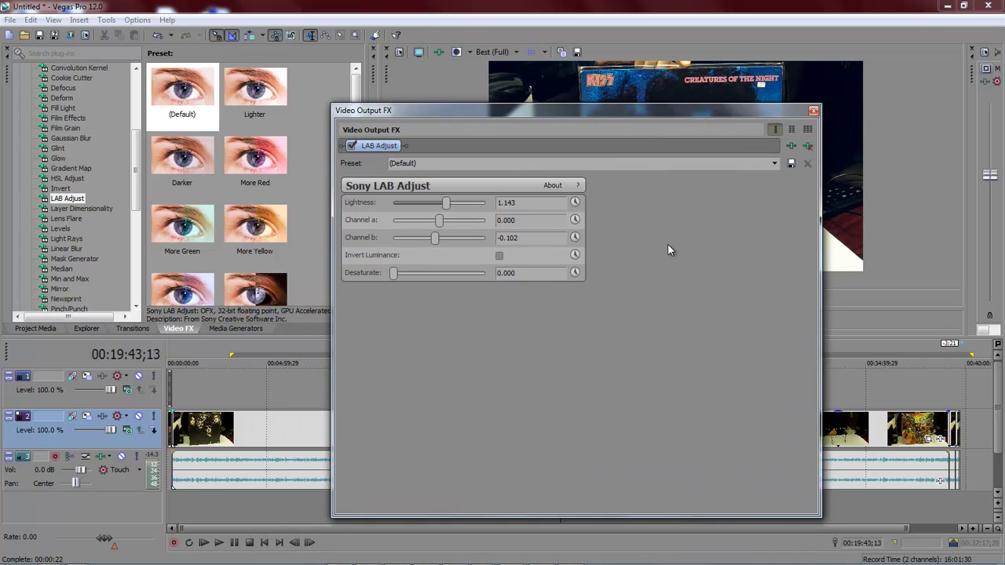
# Step: Add Sony Brightness and Contrast from Sony > Color to the output chain via the Plug-In Chooser
pyautogui.click(791, 147)
pyautogui.moveTo(517, 126); pyautogui.dragTo(527, 111)
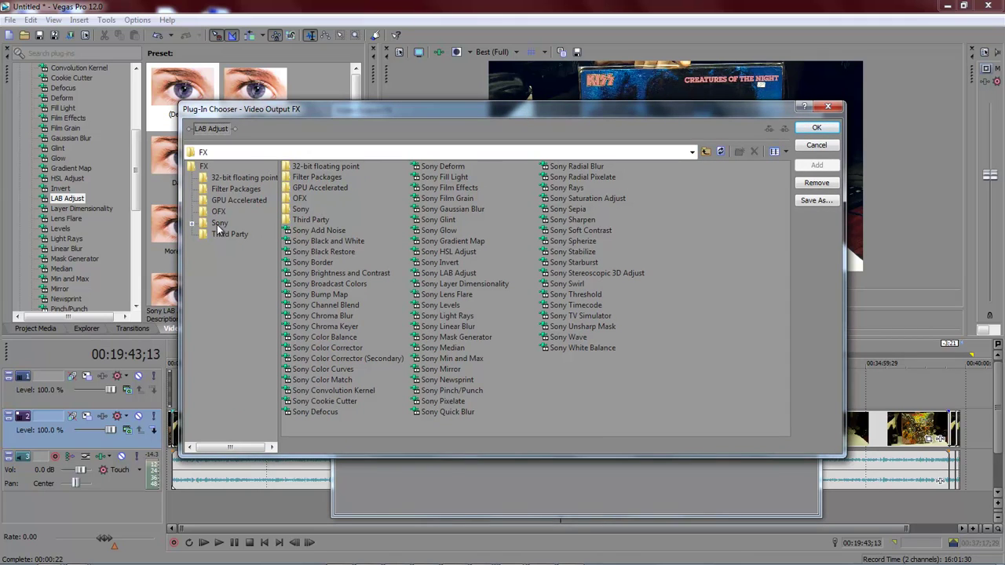
pyautogui.click(191, 224)
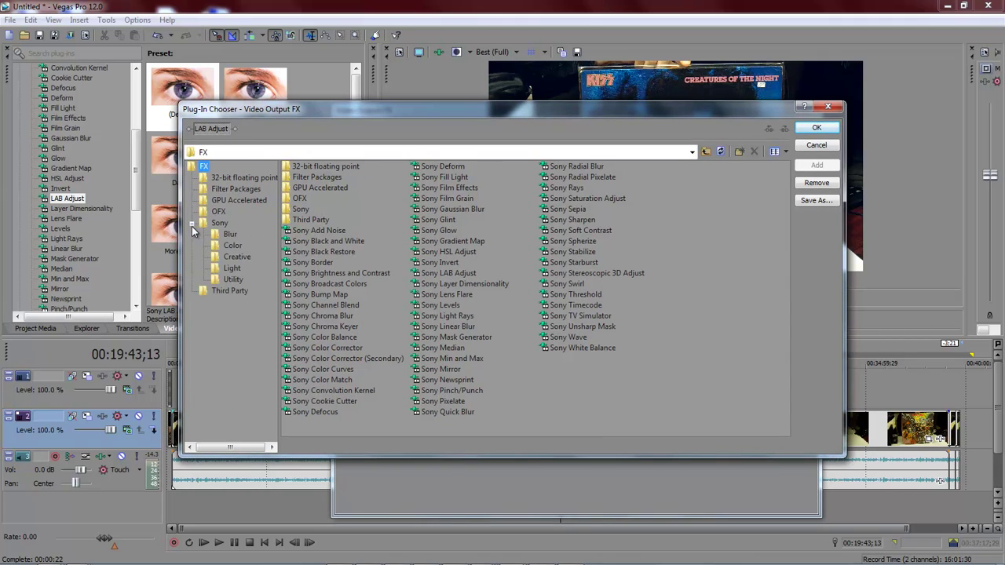
pyautogui.click(233, 248)
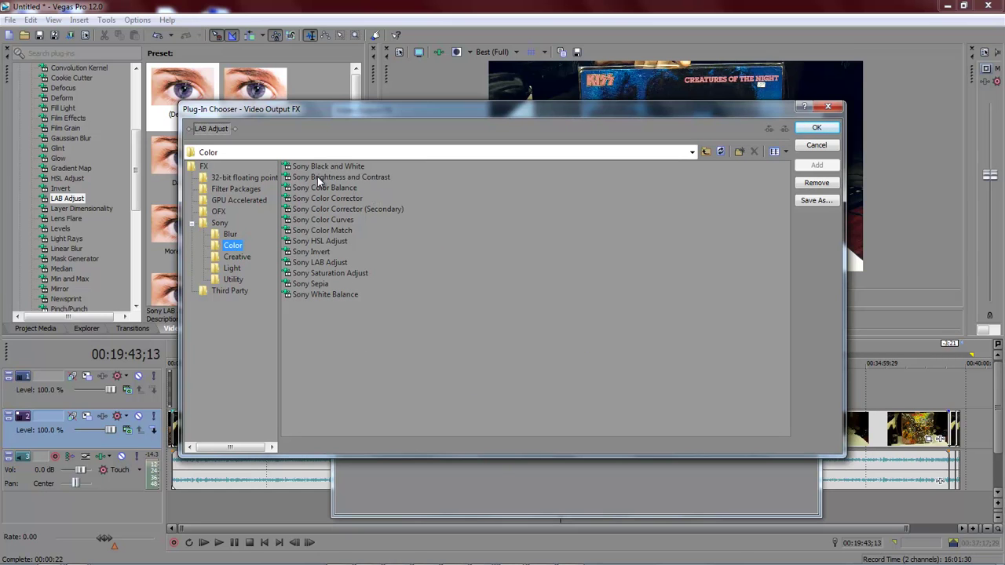
pyautogui.click(354, 177)
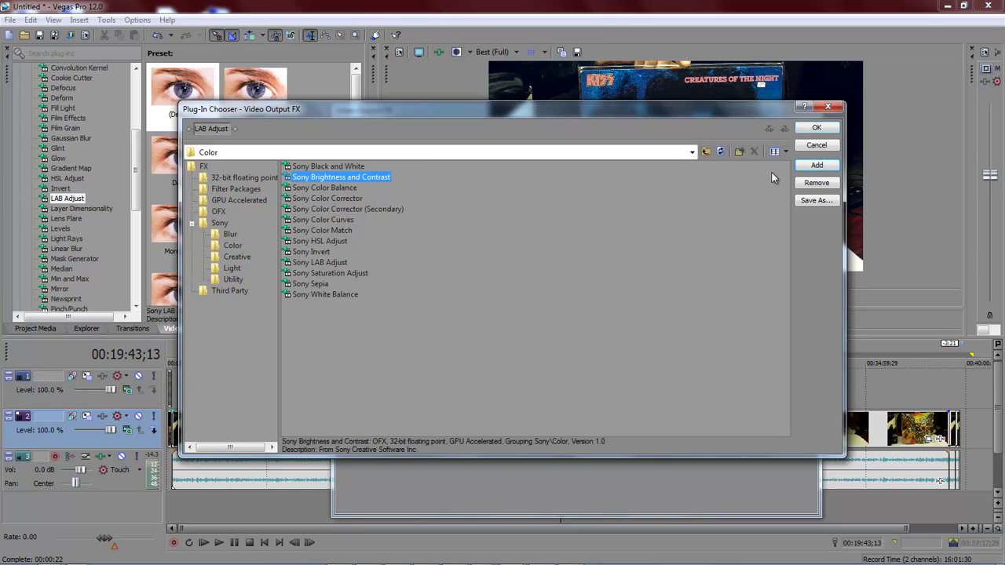
pyautogui.click(821, 130)
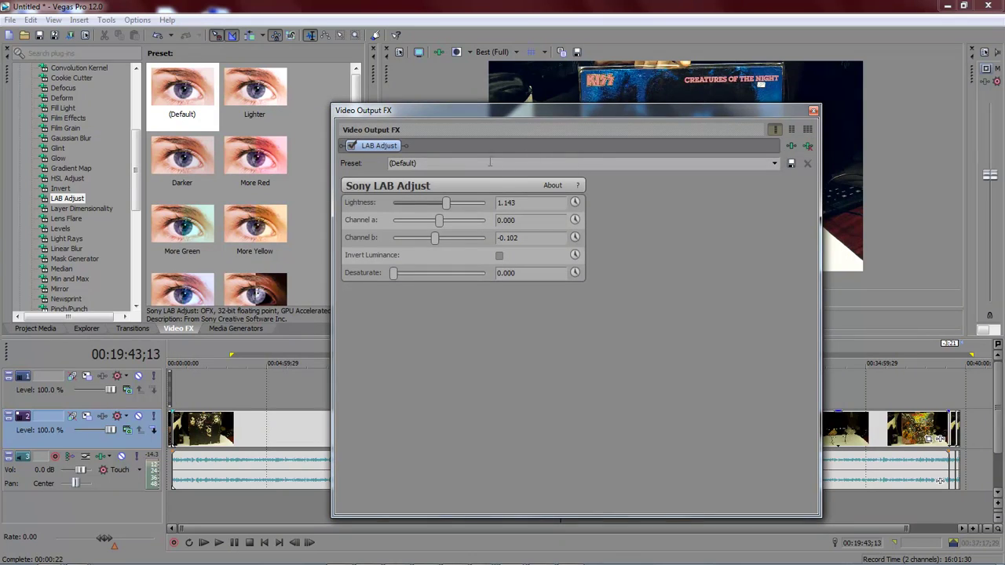
pyautogui.click(791, 147)
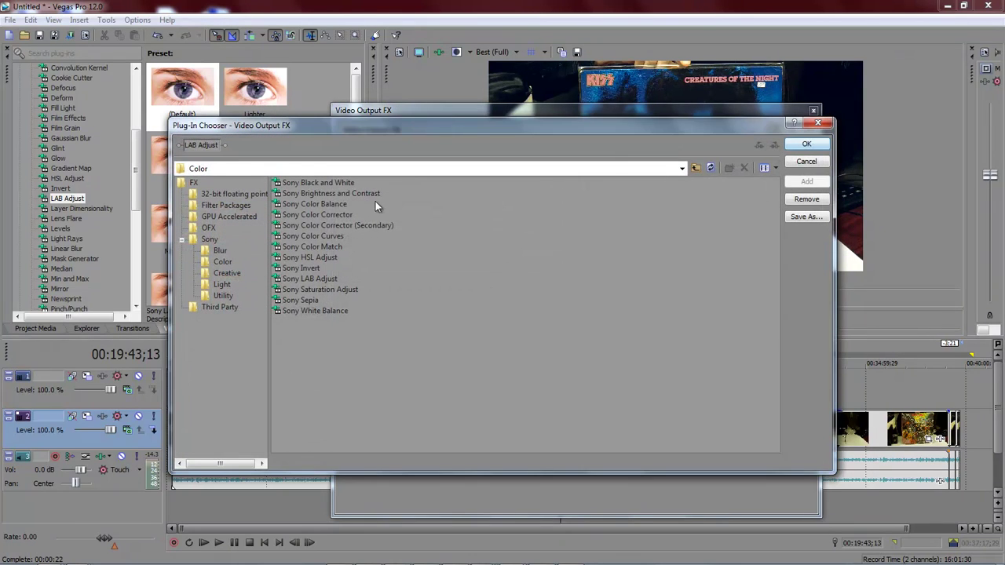
pyautogui.click(324, 194)
pyautogui.click(807, 181)
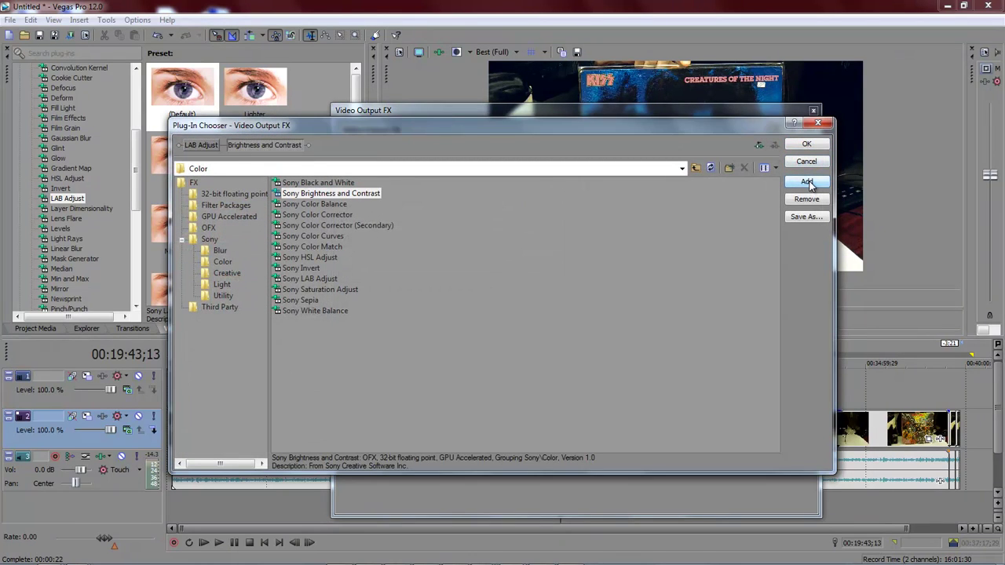
pyautogui.click(812, 145)
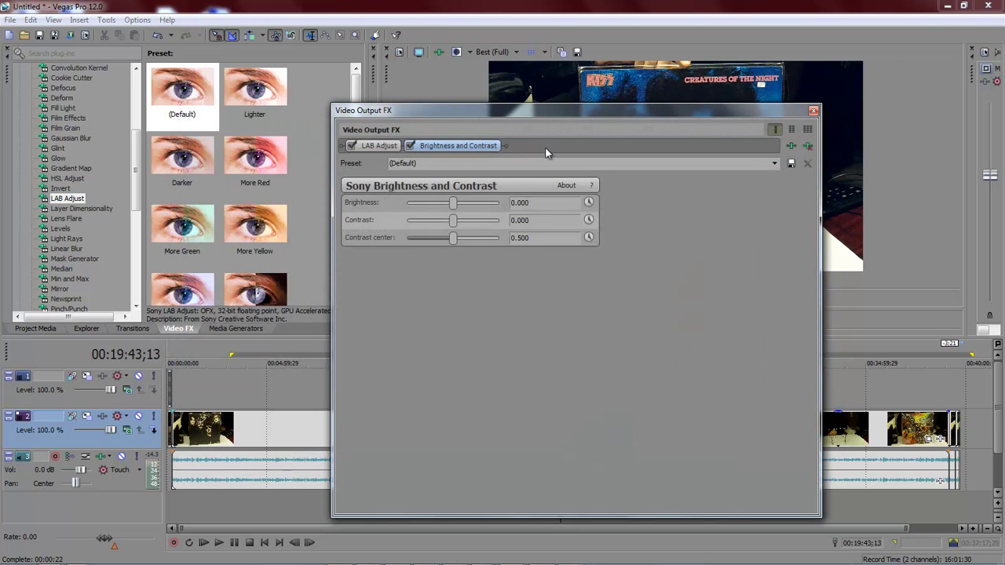
# Step: Enter Brightness 0.088, Contrast 0.088 and Contrast center 0.646 in Brightness and Contrast
pyautogui.moveTo(532, 112)
pyautogui.mouseDown()
pyautogui.moveTo(535, 96)
pyautogui.moveTo(542, 224)
pyautogui.moveTo(576, 282)
pyautogui.moveTo(386, 279)
pyautogui.mouseUp()
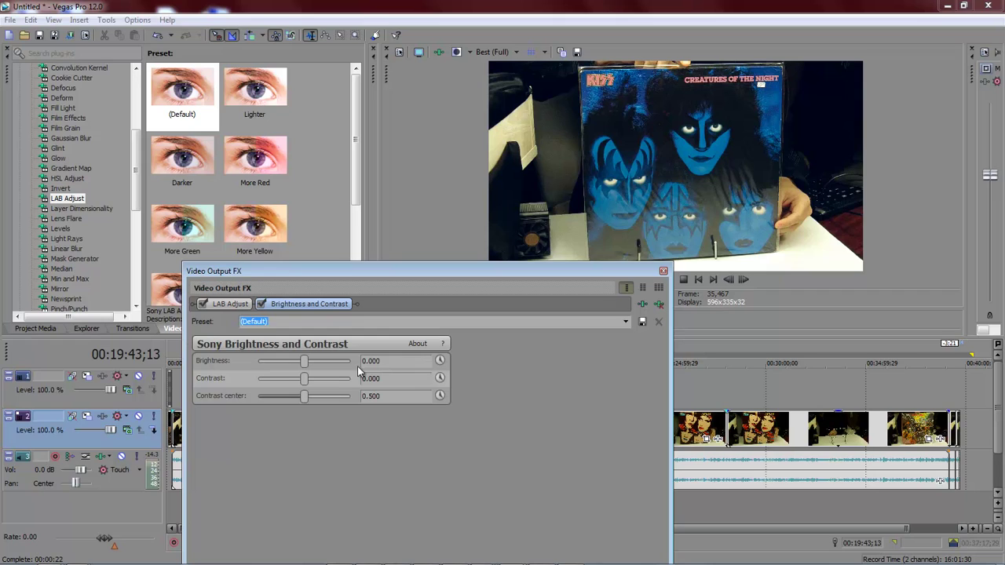
pyautogui.moveTo(374, 361); pyautogui.dragTo(408, 361)
pyautogui.write('88')
pyautogui.click(375, 378)
pyautogui.write('88')
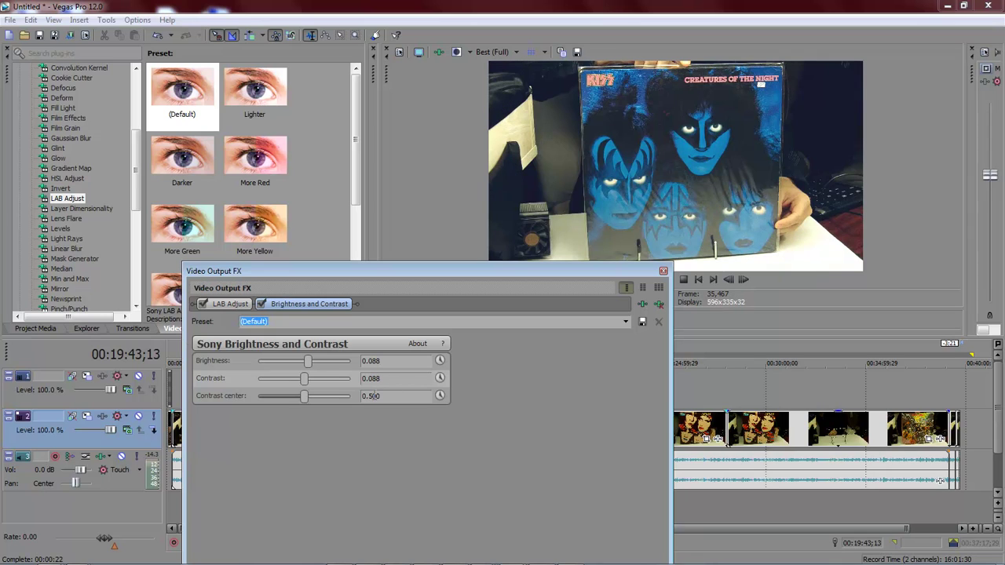
pyautogui.moveTo(371, 395); pyautogui.dragTo(403, 396)
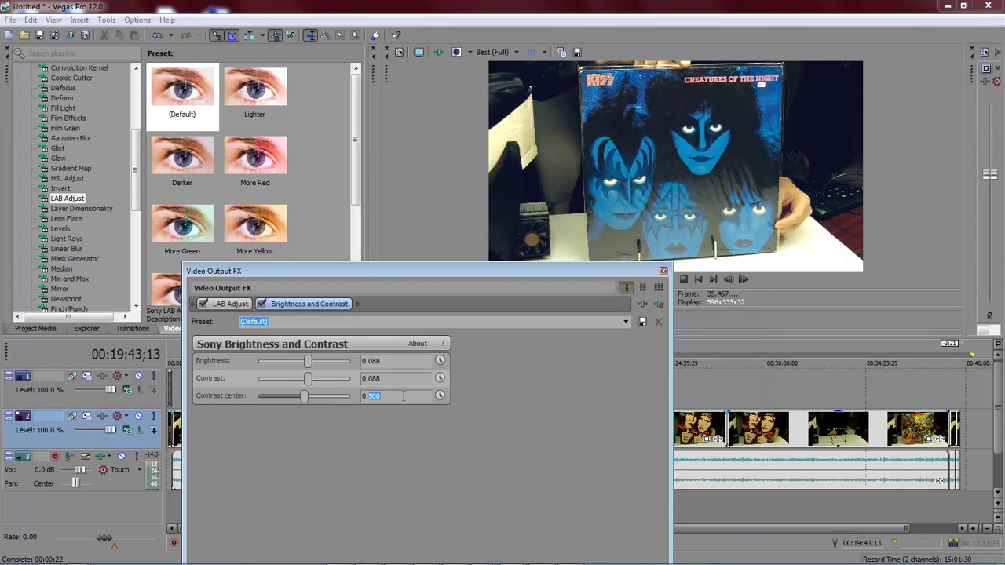
pyautogui.write('64')
pyautogui.write('6')
pyautogui.press('Return')
pyautogui.moveTo(564, 273); pyautogui.dragTo(725, 279)
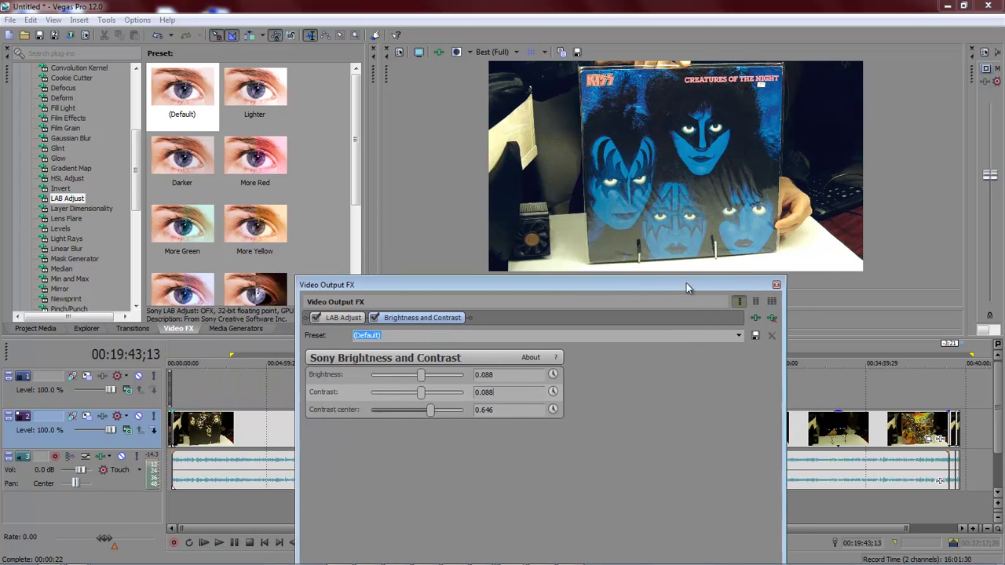
pyautogui.click(424, 311)
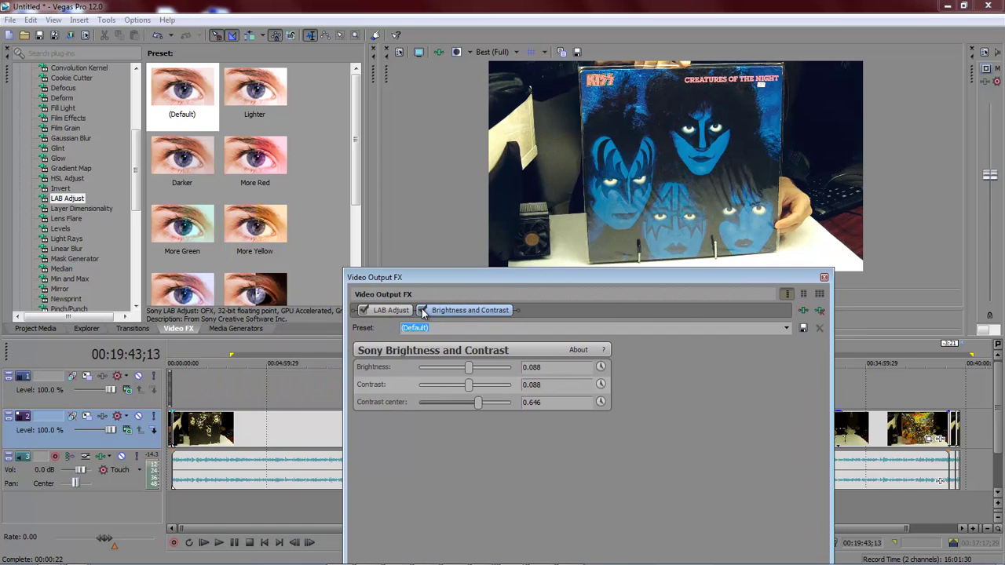
pyautogui.click(363, 310)
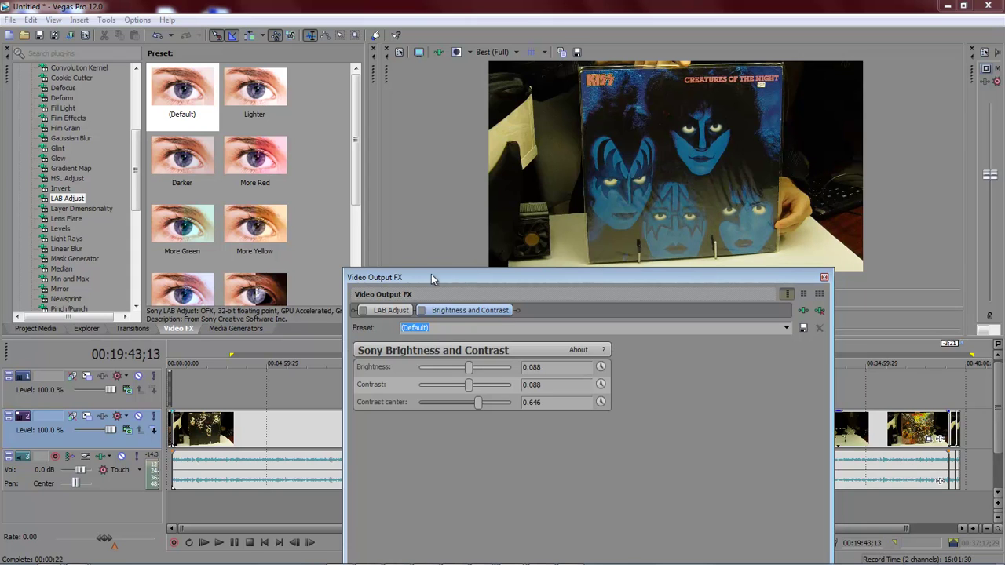
pyautogui.click(363, 311)
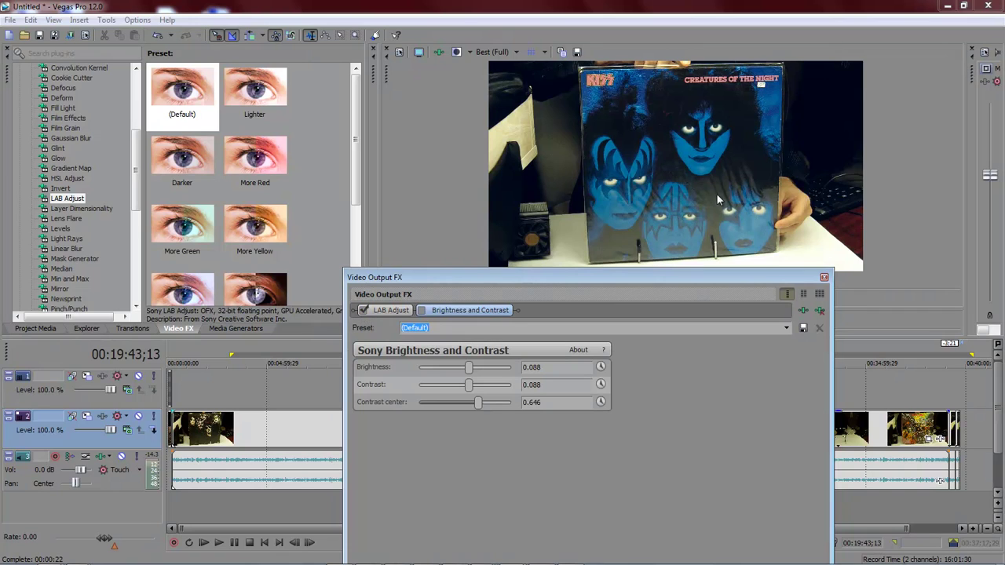
pyautogui.click(422, 311)
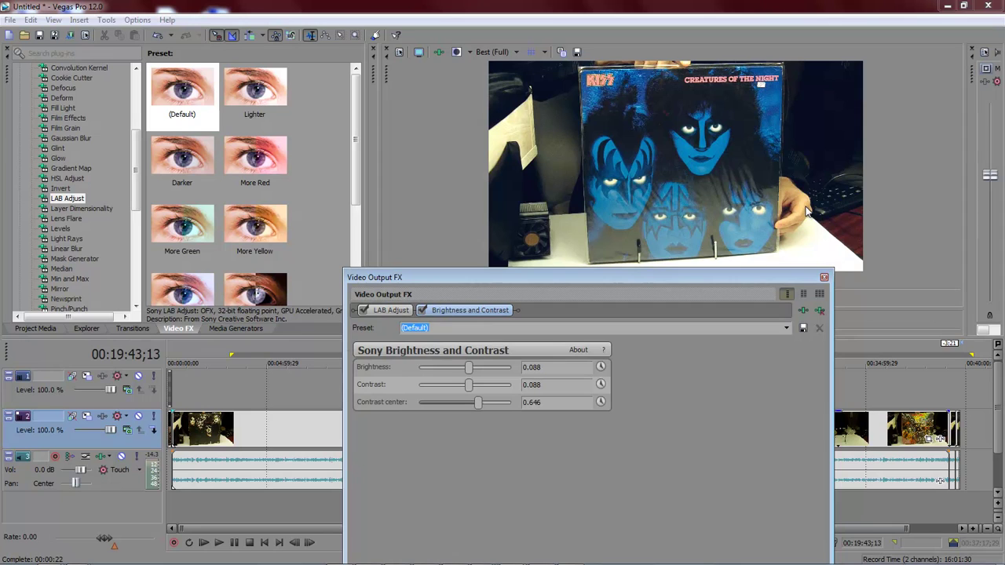
pyautogui.click(421, 311)
pyautogui.click(422, 311)
pyautogui.click(421, 311)
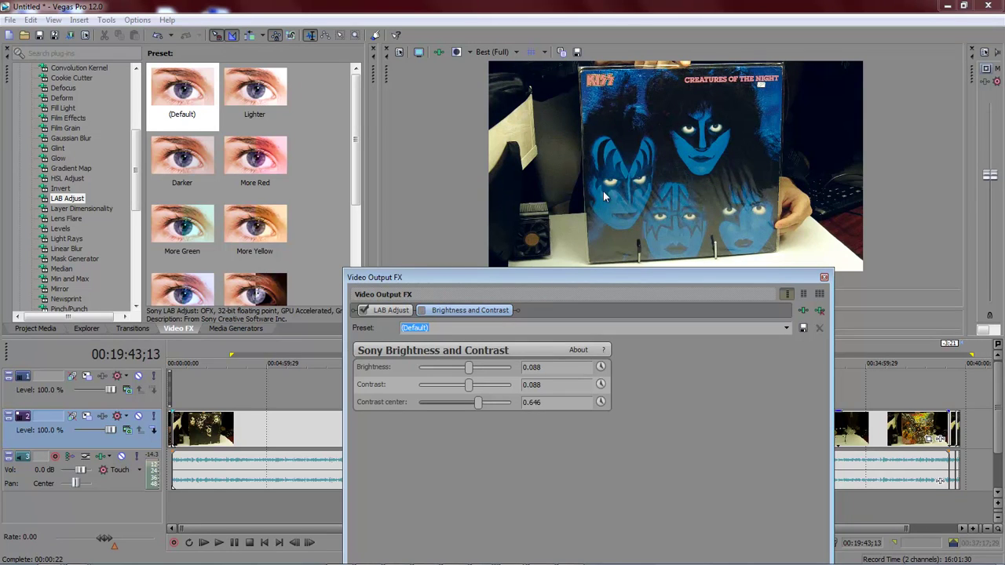
pyautogui.click(422, 311)
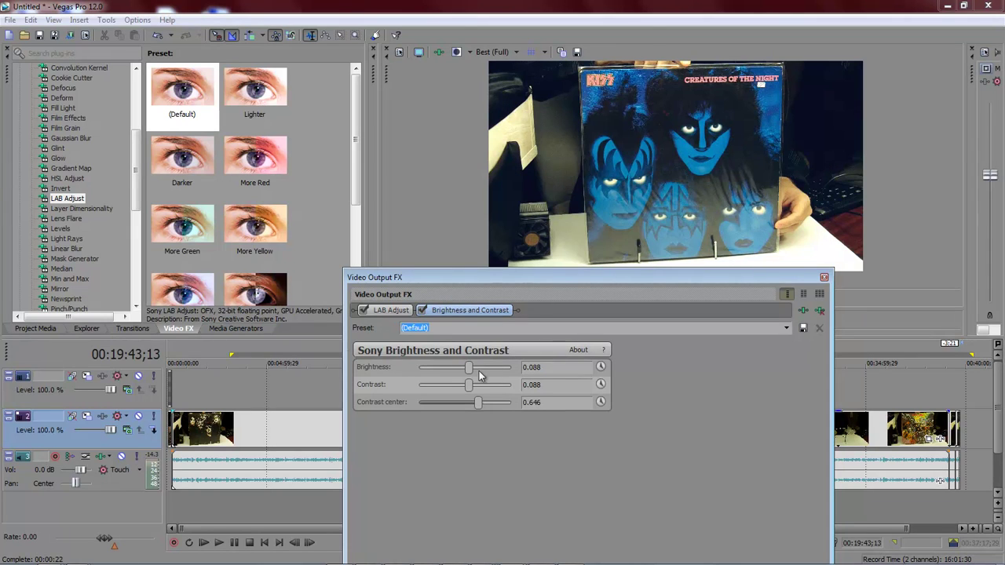
pyautogui.click(422, 311)
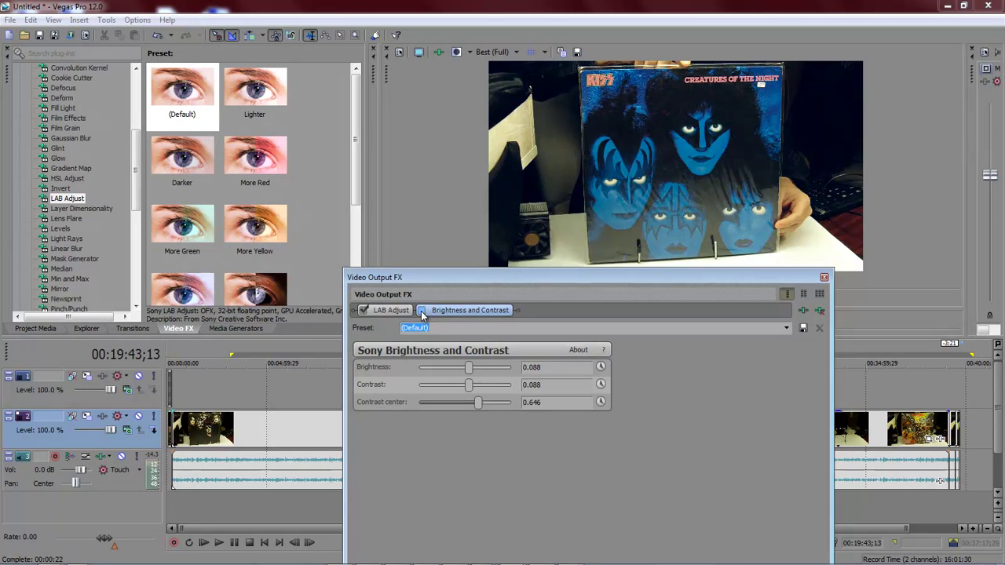
pyautogui.click(421, 311)
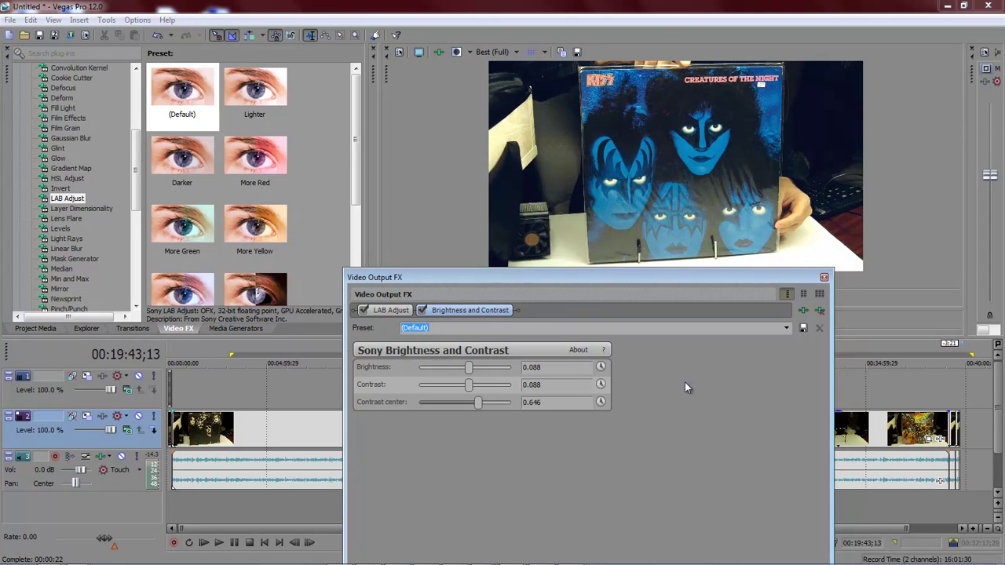